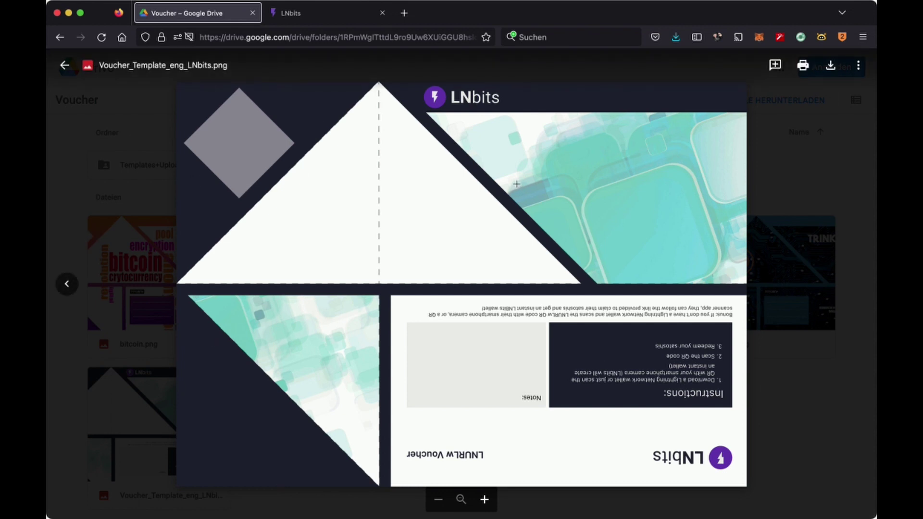
- Close the Voucher_Template_eng_LNbits.png preview to return to the Voucher folder
click(64, 65)
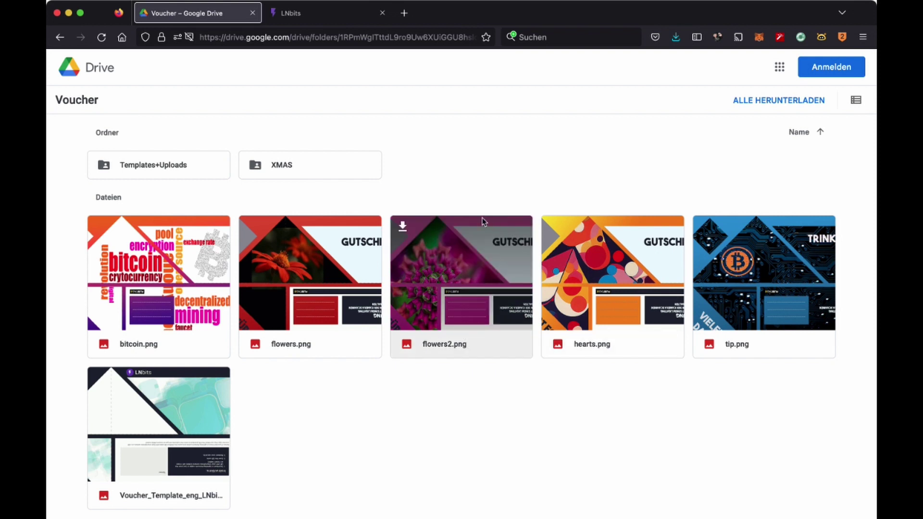
- Browse into Templates+Uploads and Graphics, then navigate back up to the Voucher folder
click(206, 165)
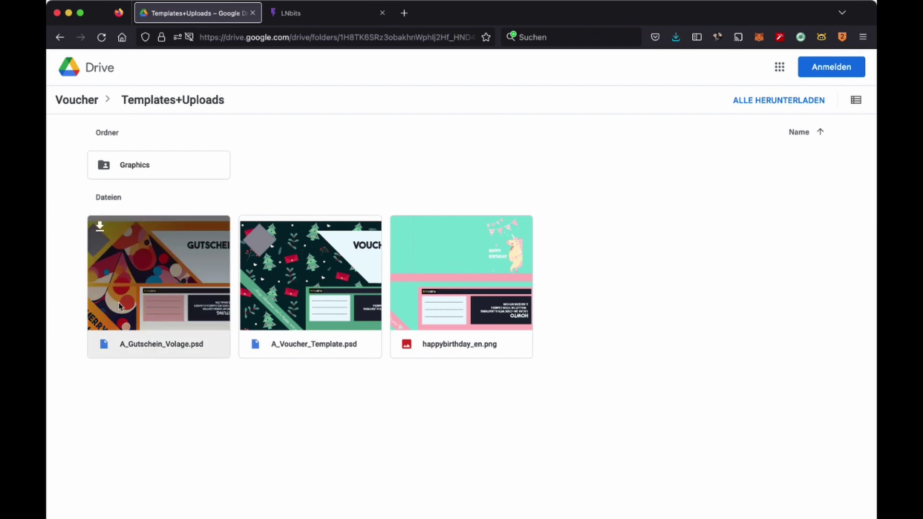
double_click(174, 167)
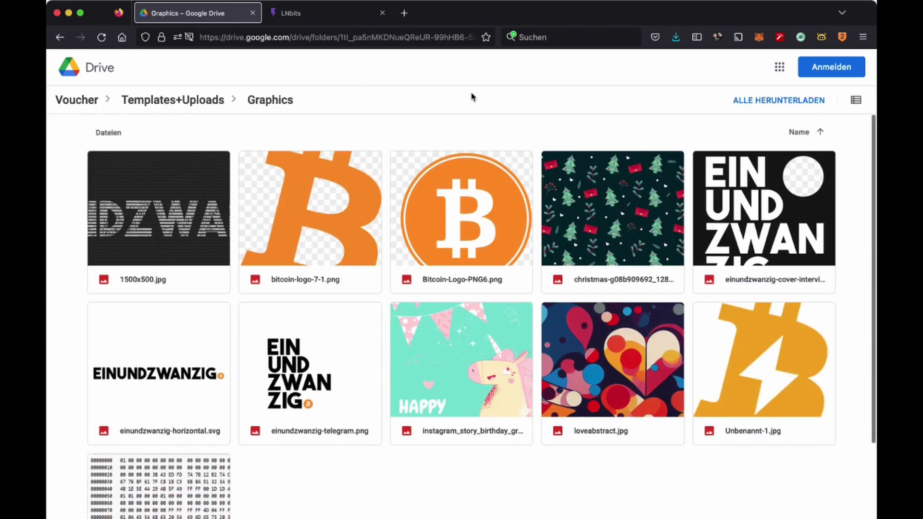
click(151, 108)
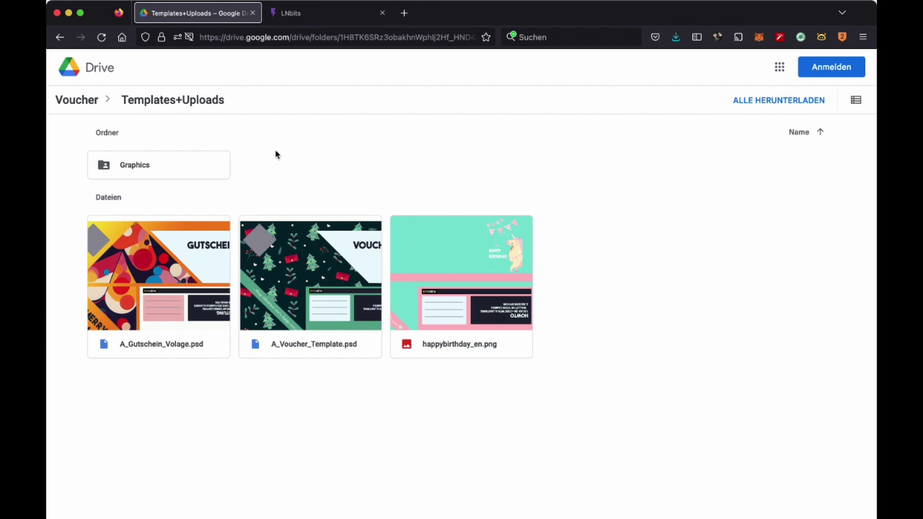
click(57, 102)
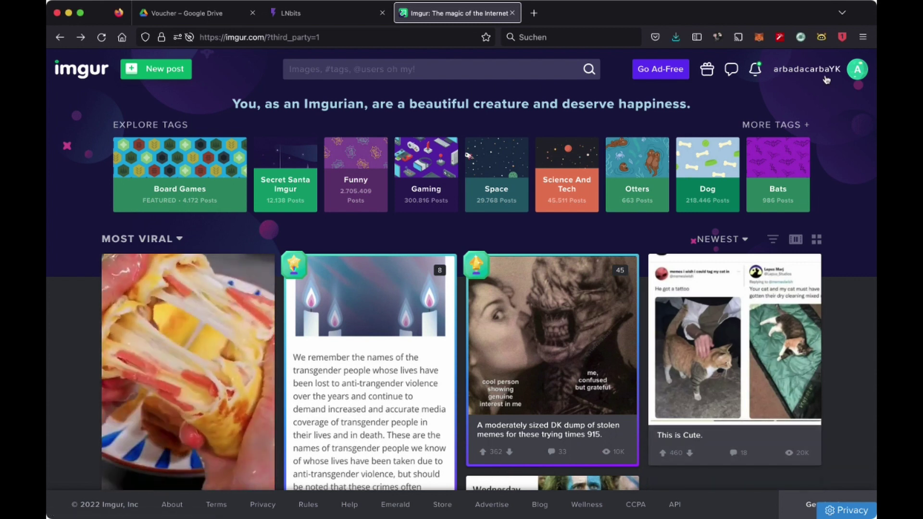
- Copy the direct image link of the pink xmas11 Gutschein design from your Imgur uploads
click(855, 72)
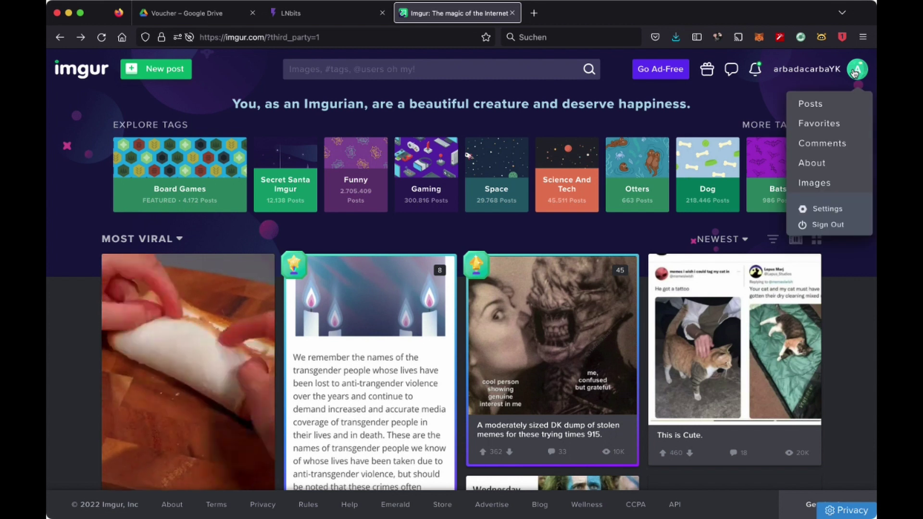
click(813, 183)
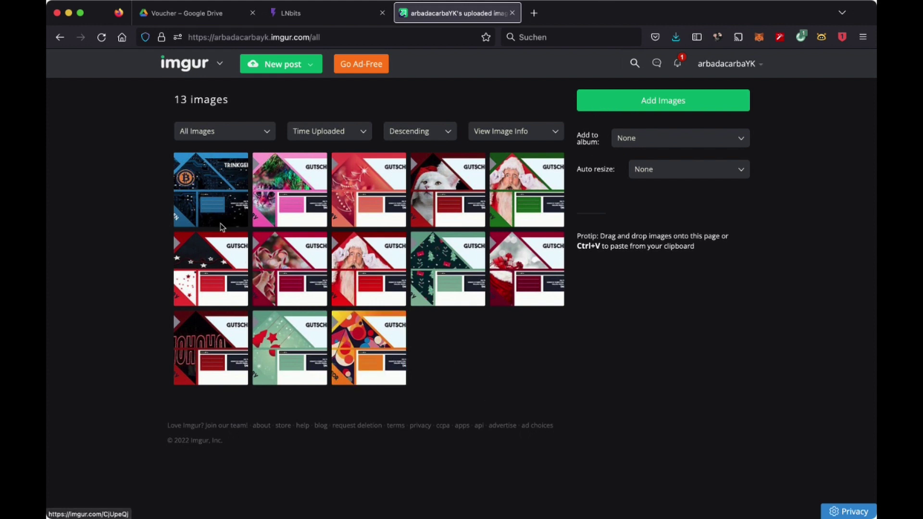
click(299, 208)
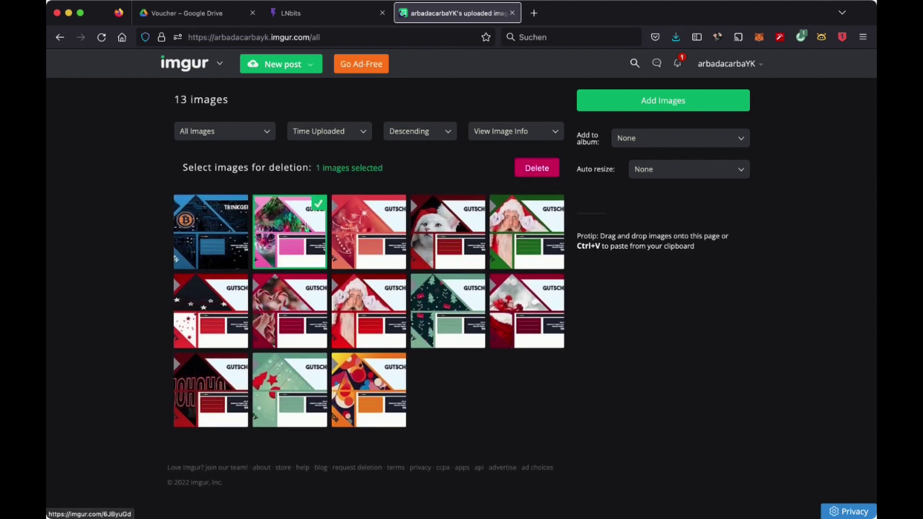
click(304, 235)
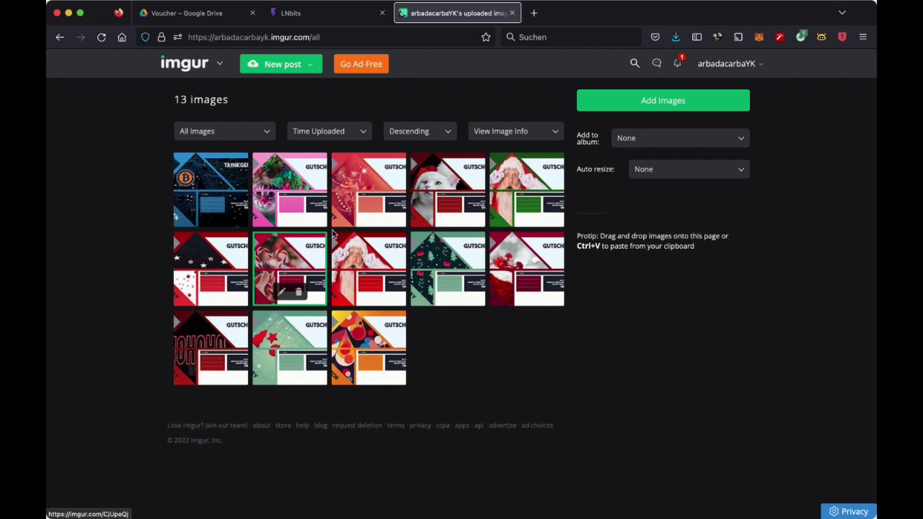
mouse_move(242, 197)
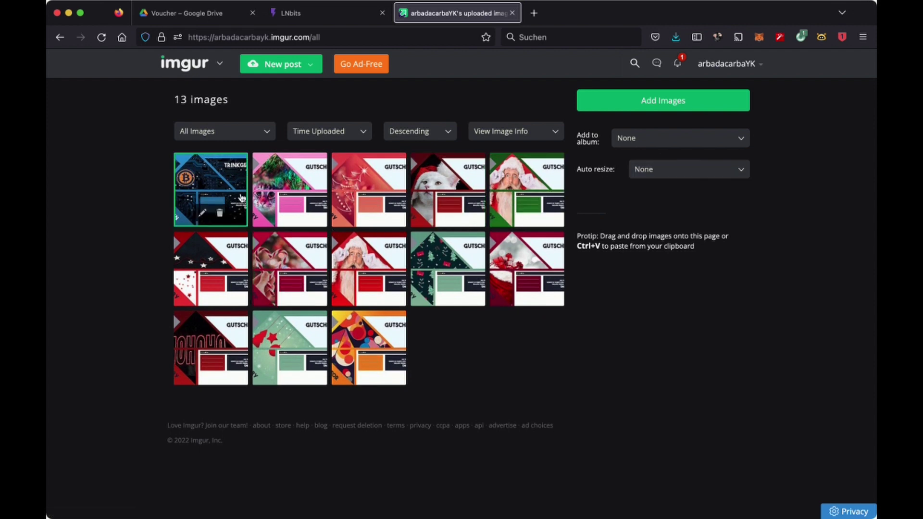
click(274, 199)
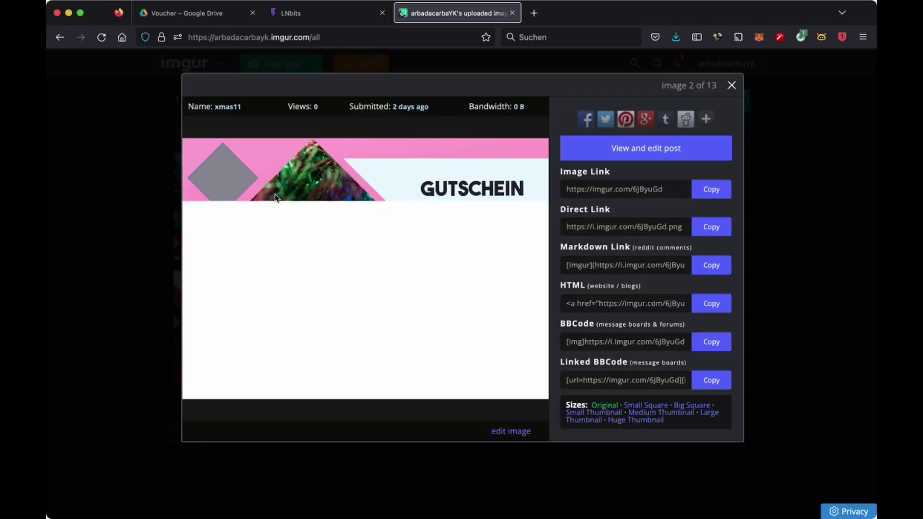
click(712, 230)
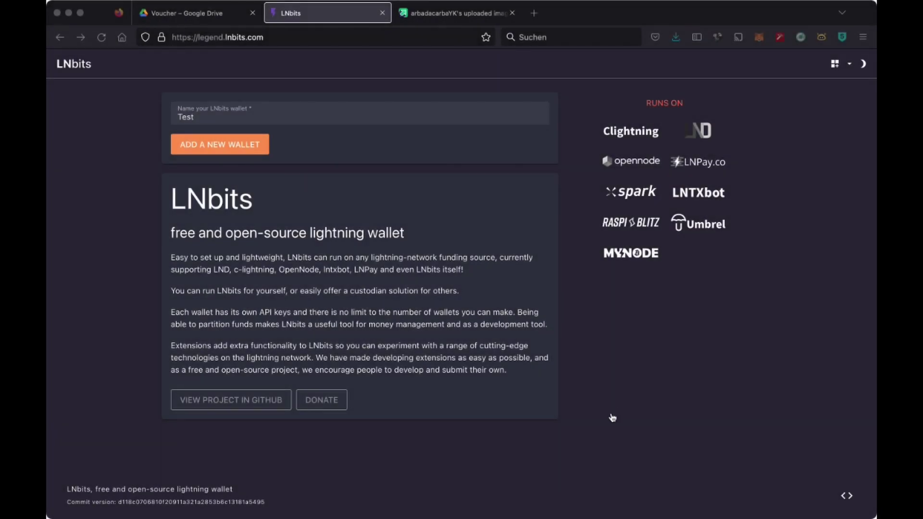
- In the LNbits tab, add the wallet 'Test', which opens with 0 sats
click(605, 482)
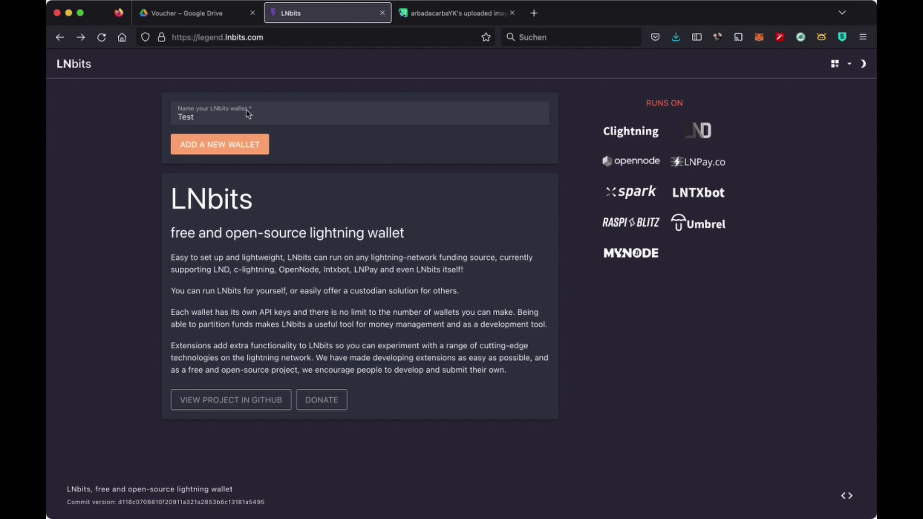
click(241, 151)
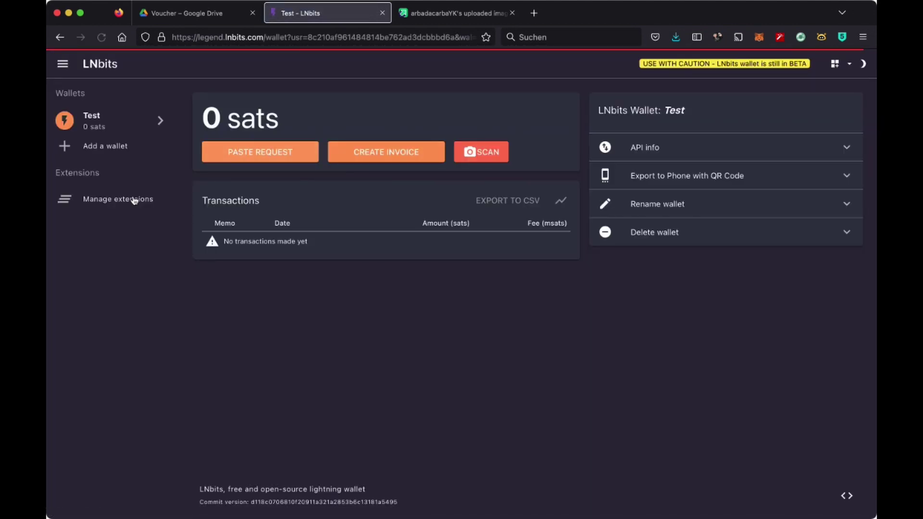
- Enable the LNURLw extension from the extensions list and open its withdraw page
click(134, 203)
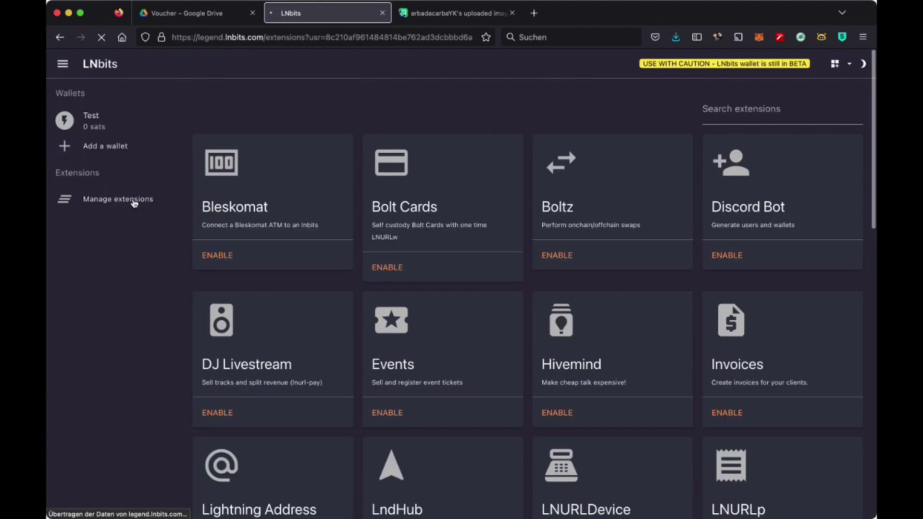
scroll(298, 385, down, 2)
scroll(298, 385, down, 5)
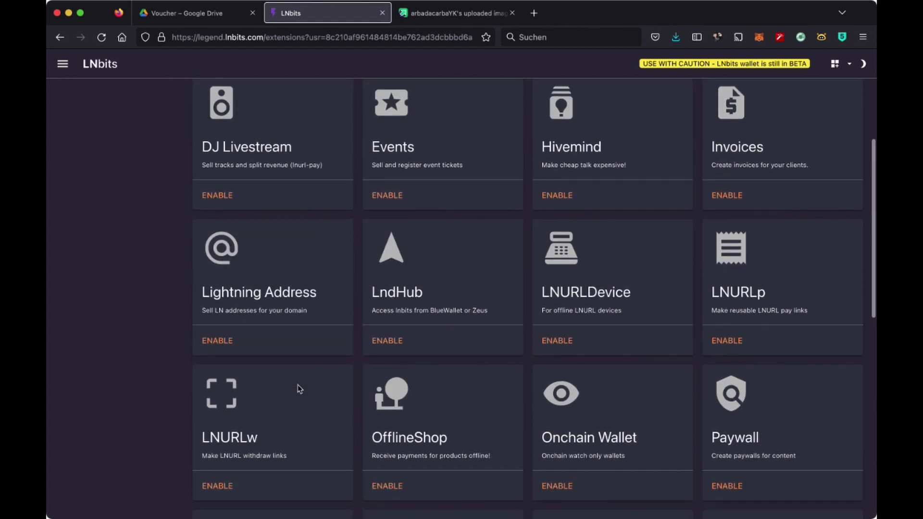
click(222, 439)
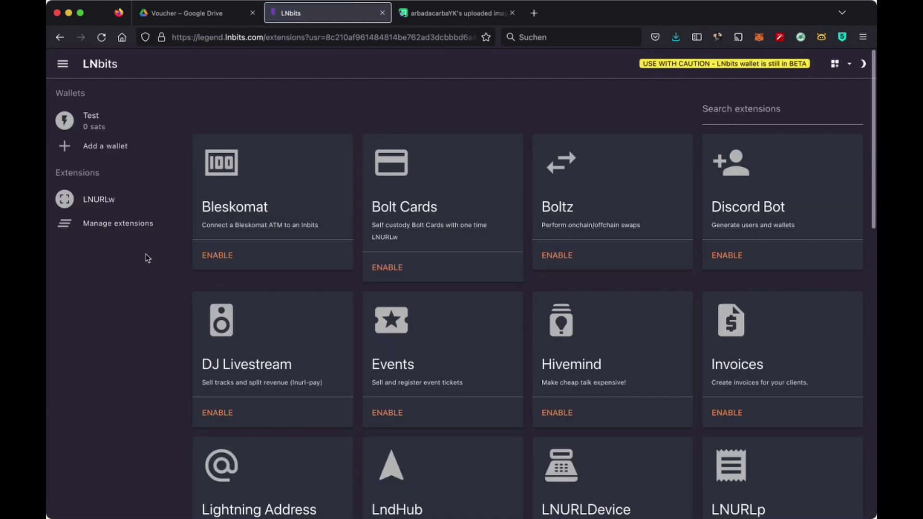
click(106, 200)
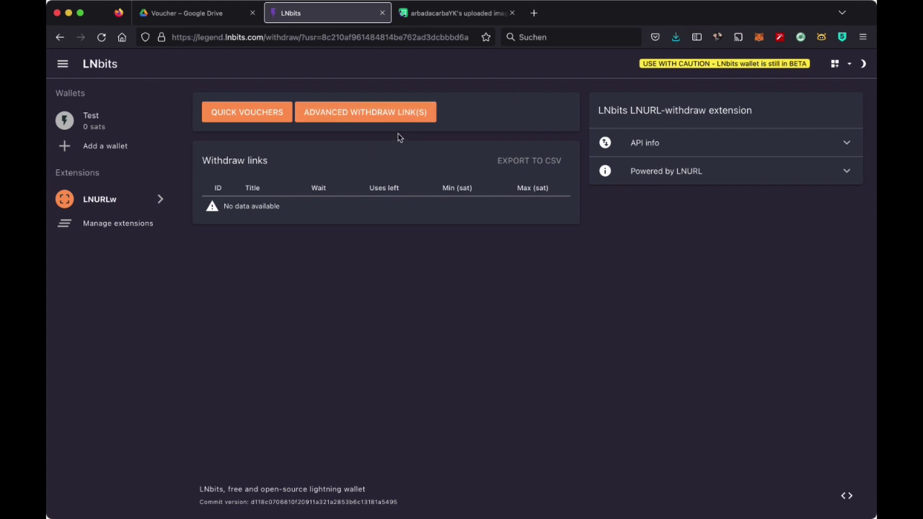
- Start a new advanced withdraw link on the only wallet, titled 'Test'
click(403, 115)
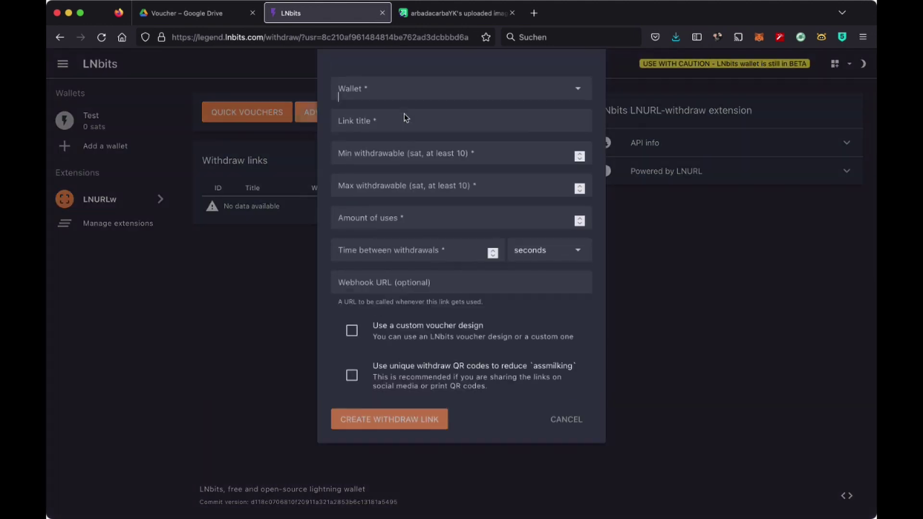
click(434, 96)
click(434, 113)
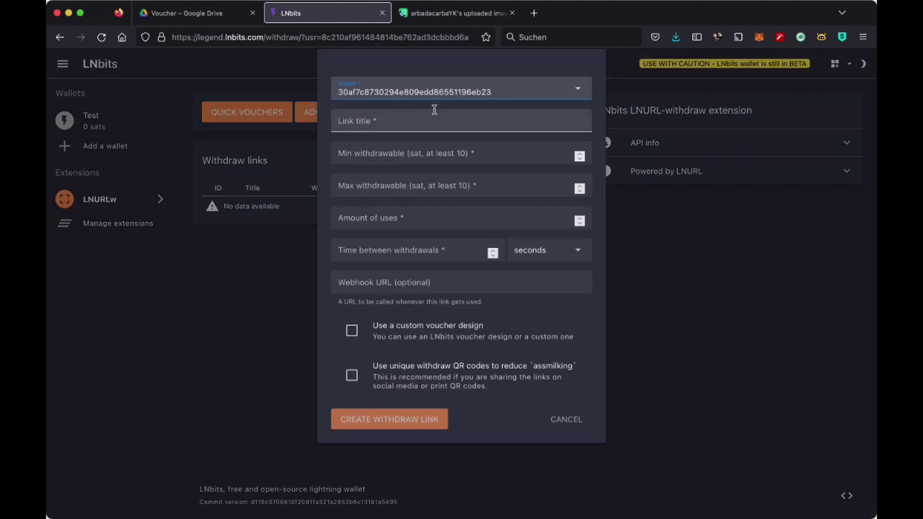
click(434, 118)
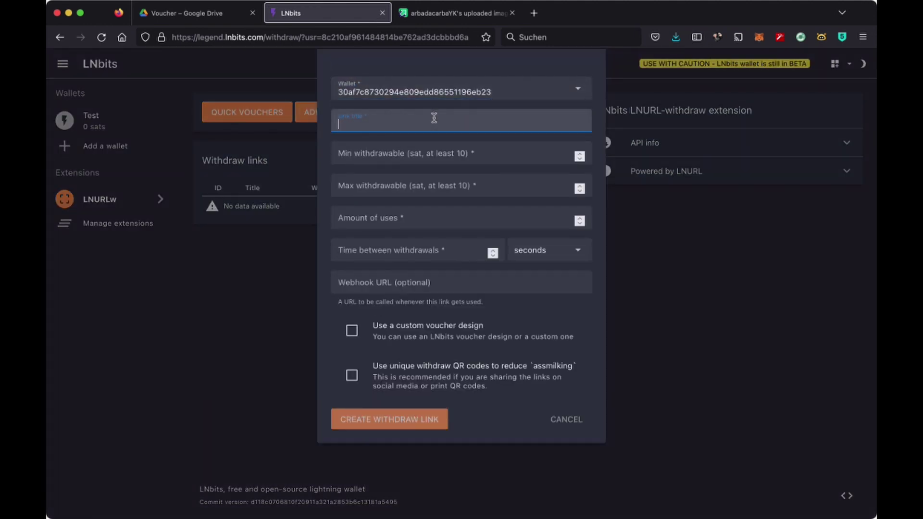
text(Test)
- Set 10–100 sats withdrawable, 10 uses, 10 seconds between withdrawals, and enable custom voucher design
click(472, 150)
text(10)
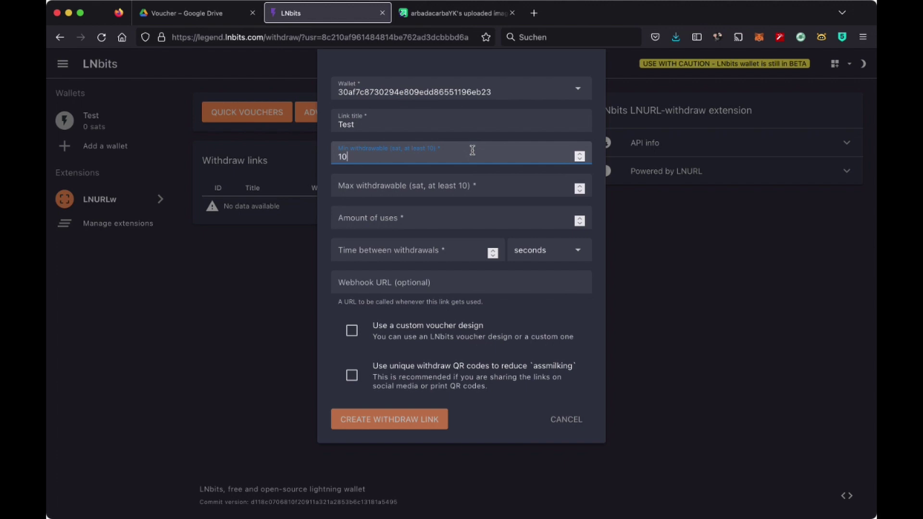
key(Tab)
text(100)
key(Tab)
text(10)
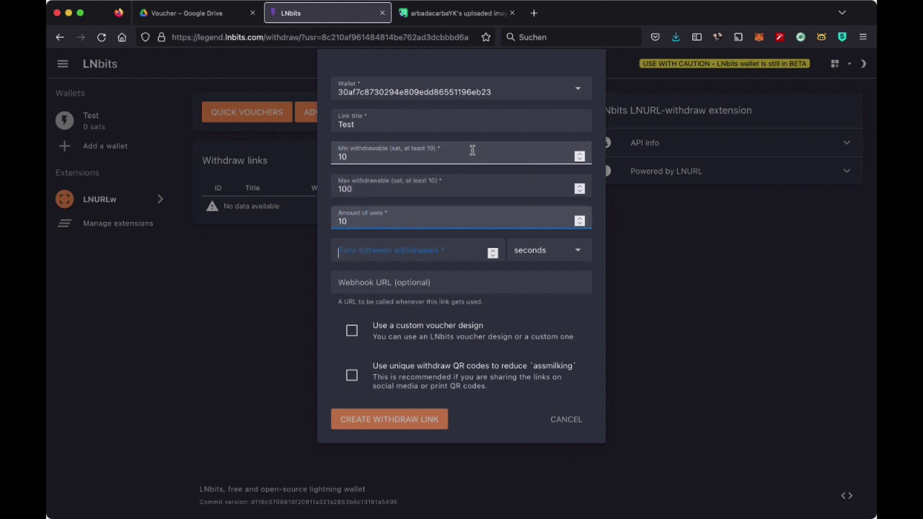
key(Tab)
text(10)
key(Tab)
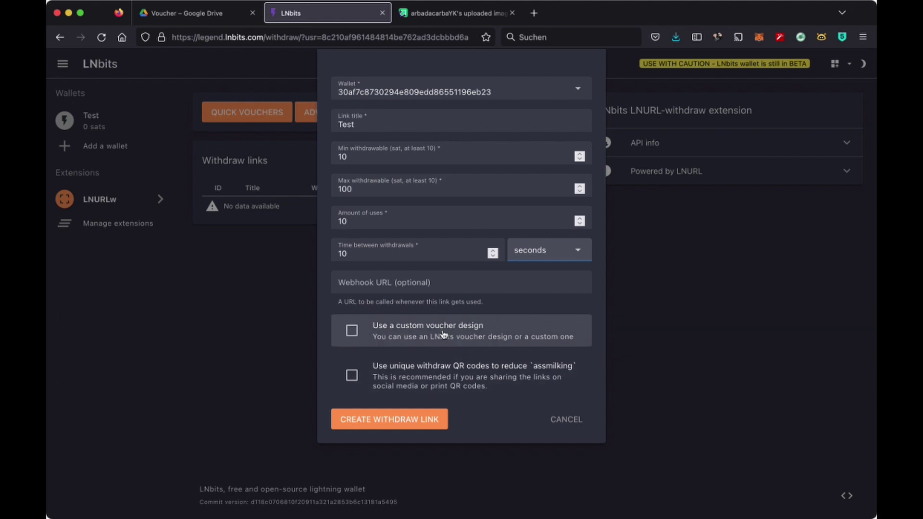
click(355, 333)
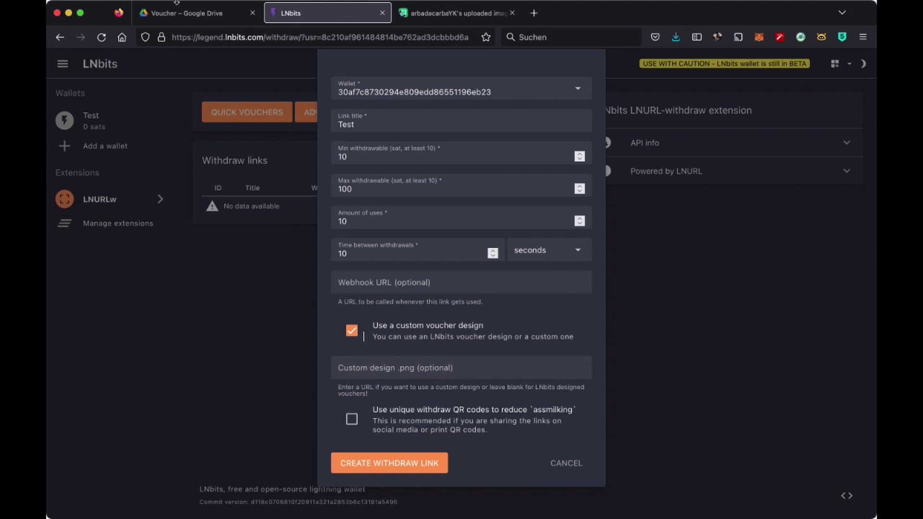
click(182, 15)
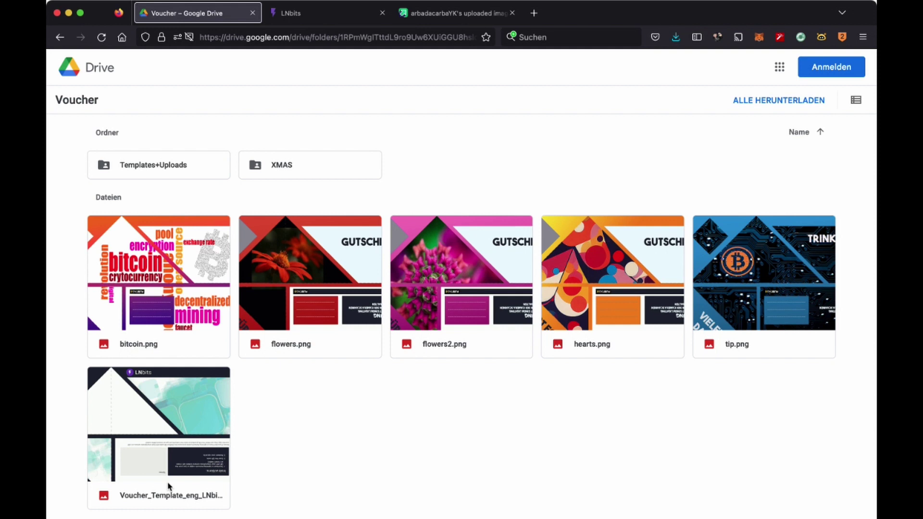
click(320, 17)
click(414, 375)
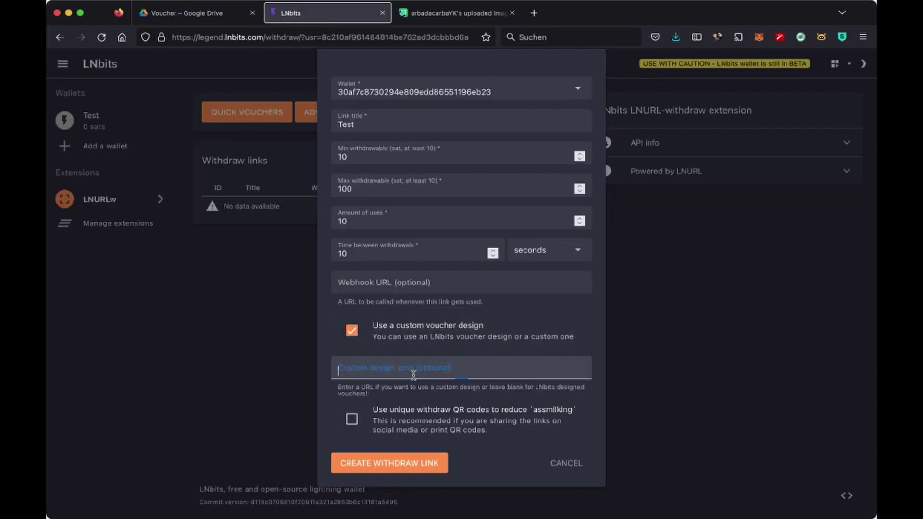
click(465, 17)
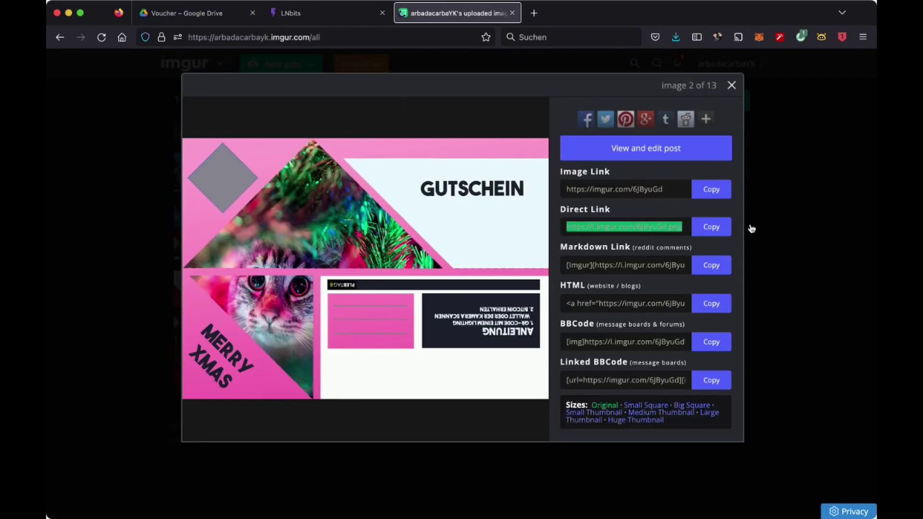
click(700, 234)
click(336, 13)
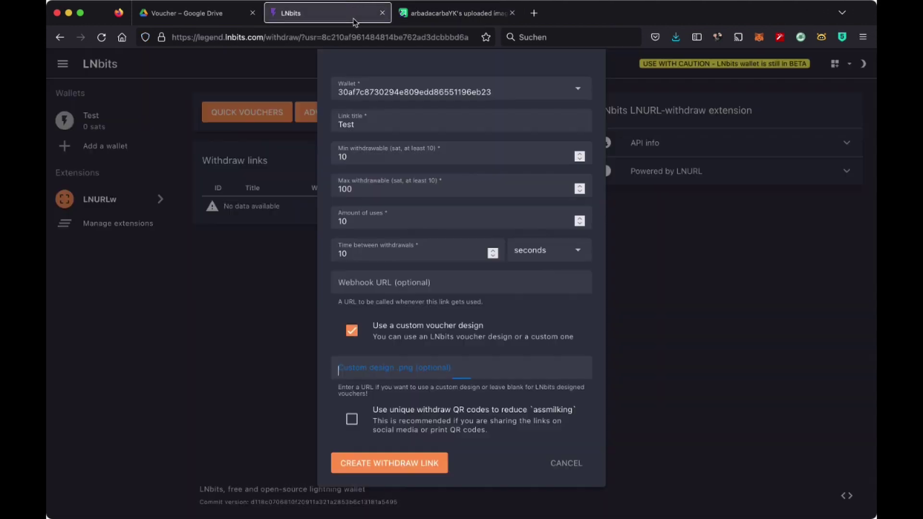
key(cmd+v)
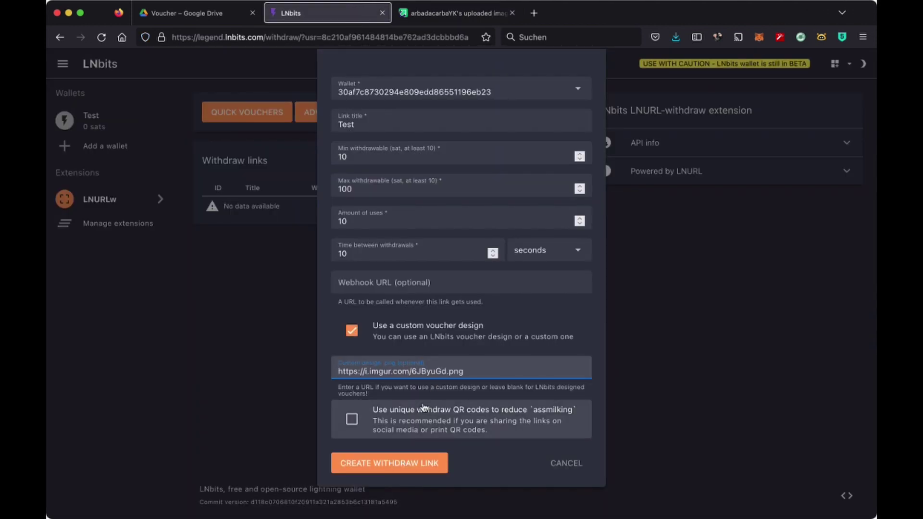
click(409, 470)
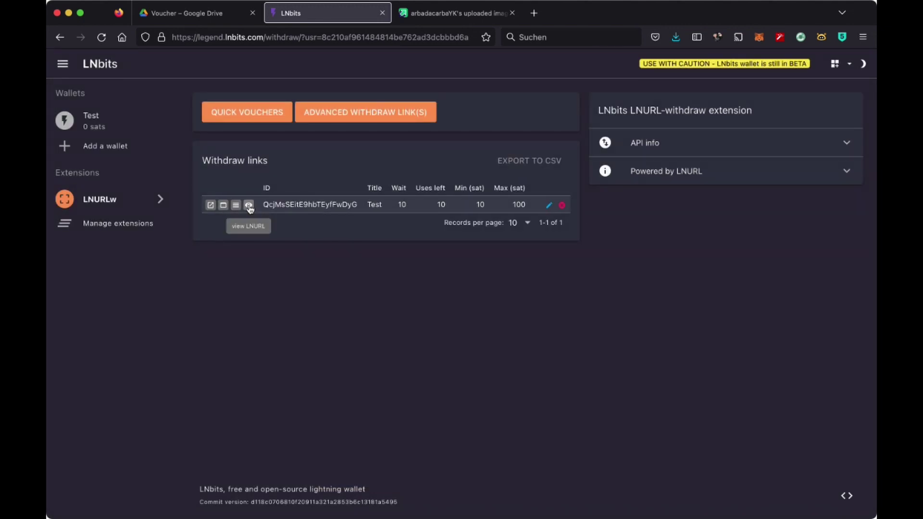
- Open the Test link's QR dialog and print view, scrolling through the pink 100-sat vouchers
click(248, 206)
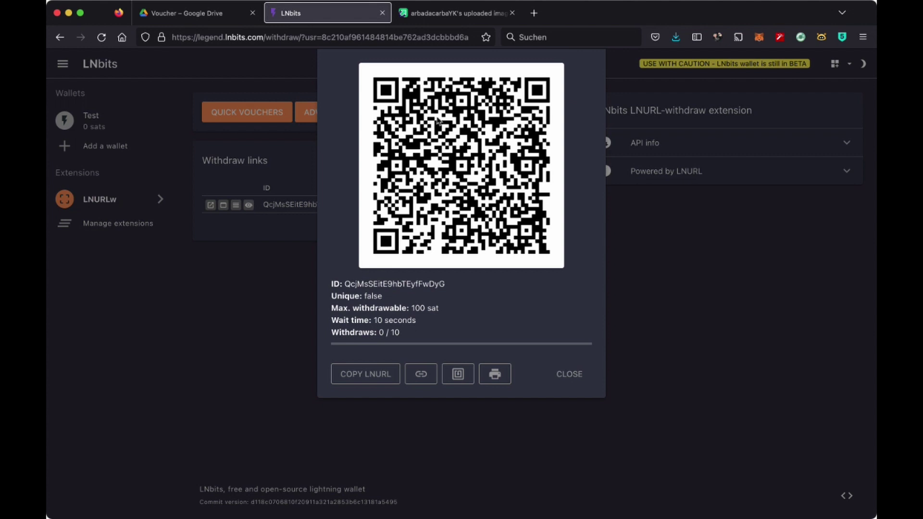
click(497, 378)
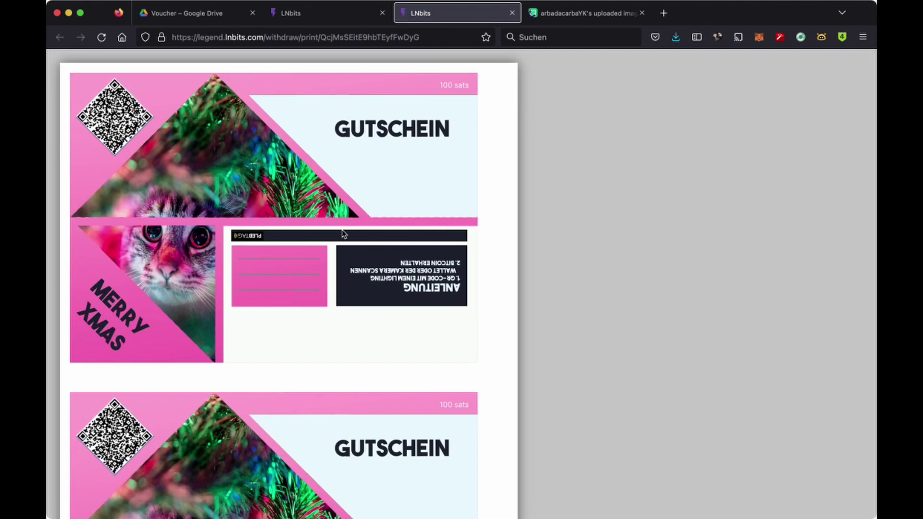
scroll(342, 234, down, 5)
scroll(342, 233, down, 15)
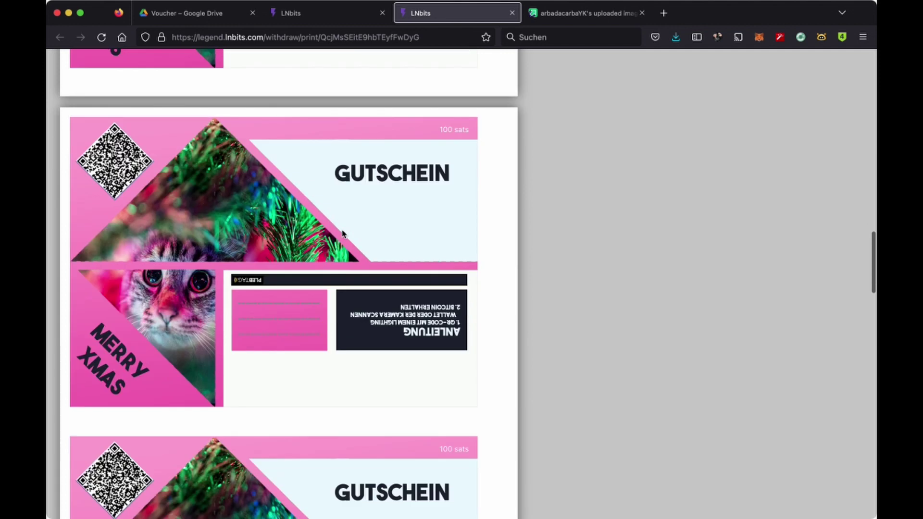
scroll(342, 233, up, 10)
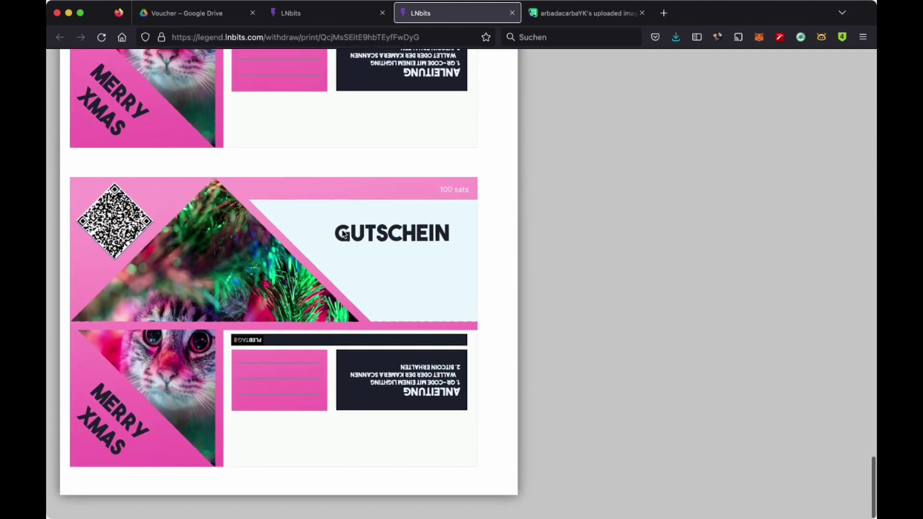
scroll(342, 234, up, 8)
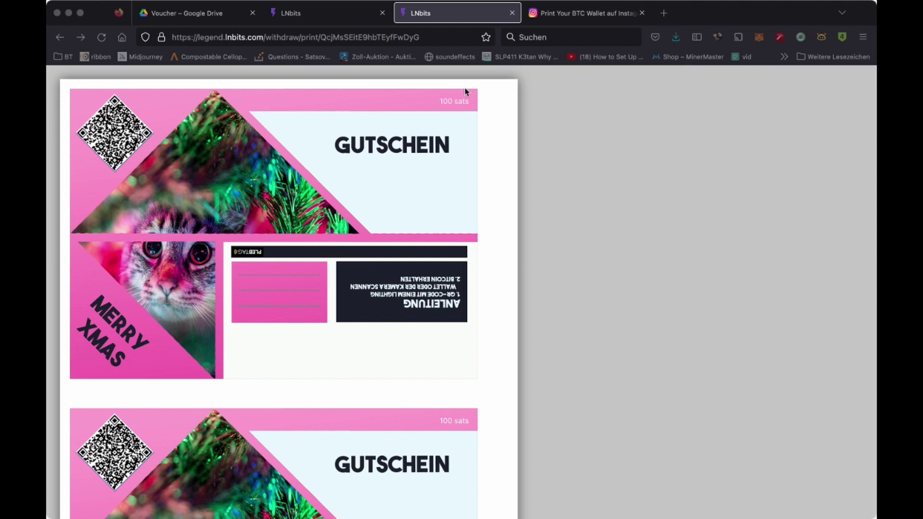
- Step through the Instagram paper-wallet post's folding slides to the final close-up
click(583, 16)
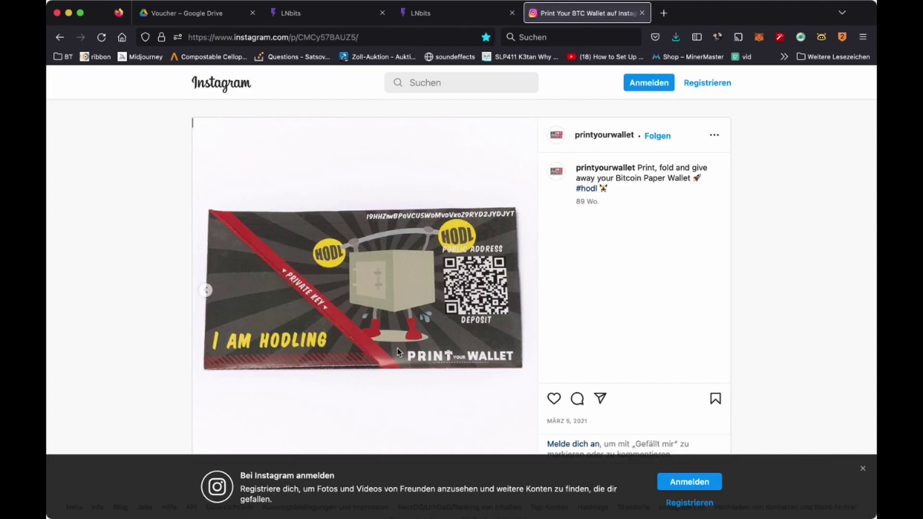
click(206, 289)
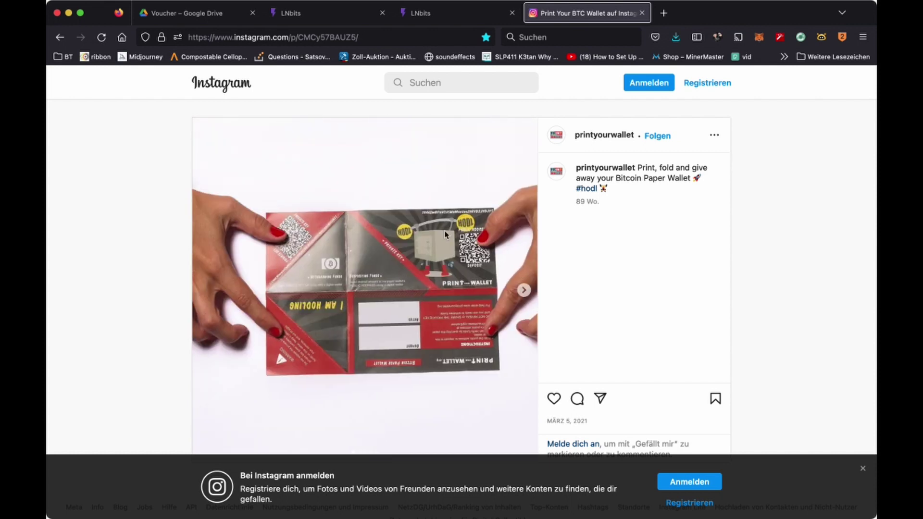
click(524, 290)
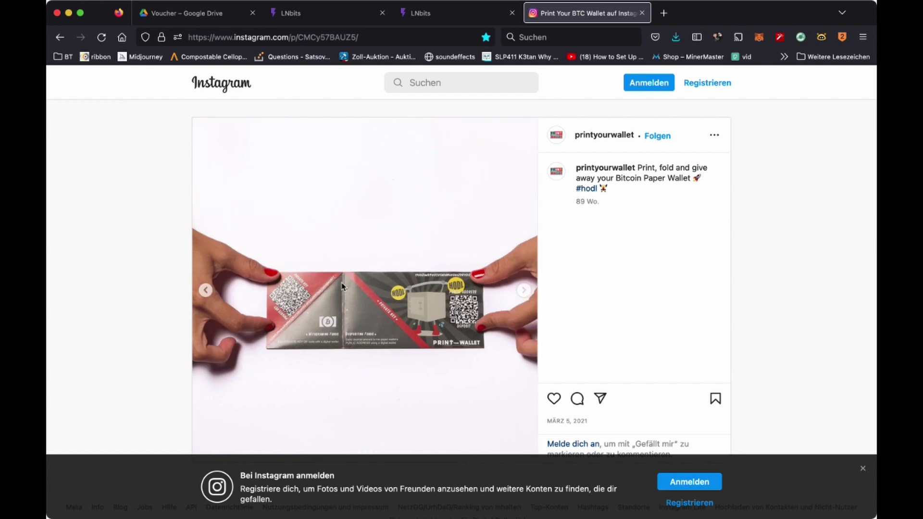
click(524, 290)
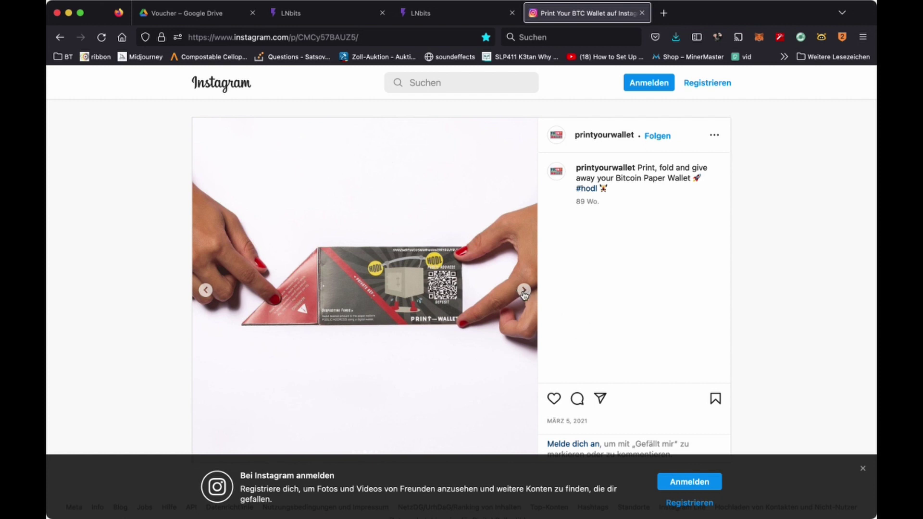
click(524, 290)
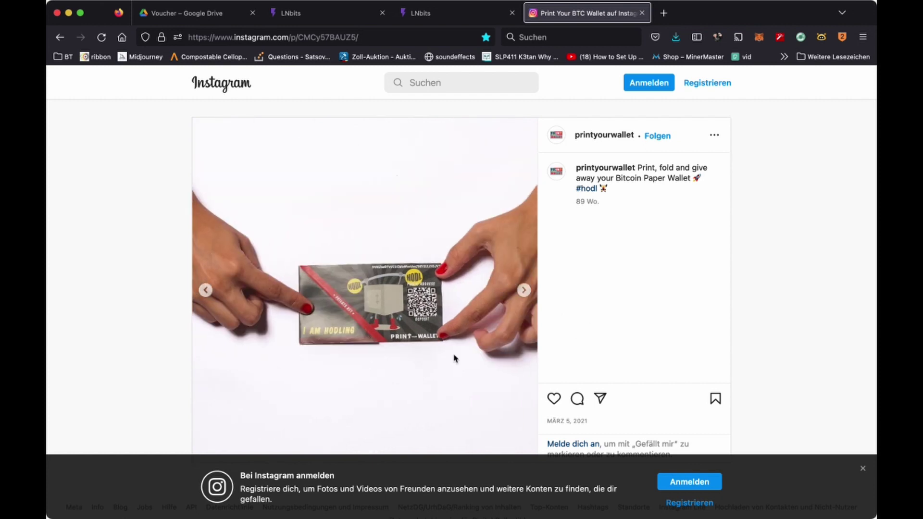
click(523, 290)
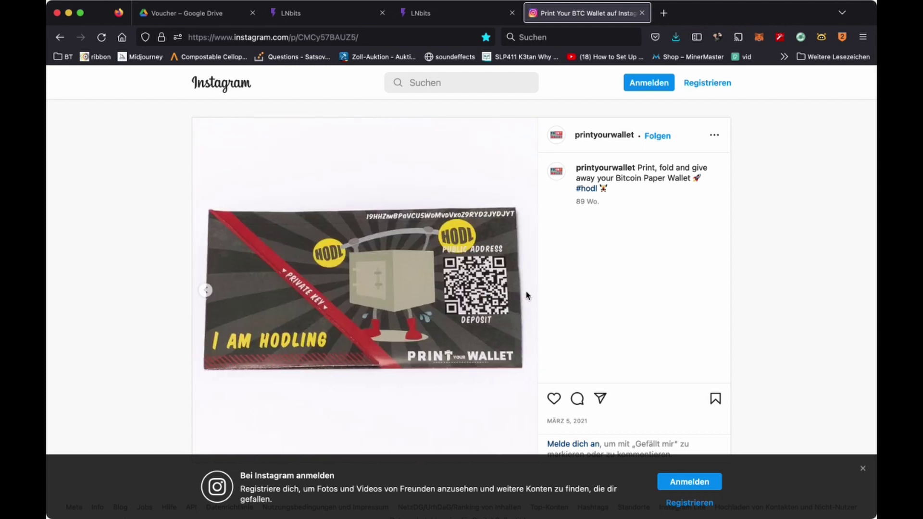